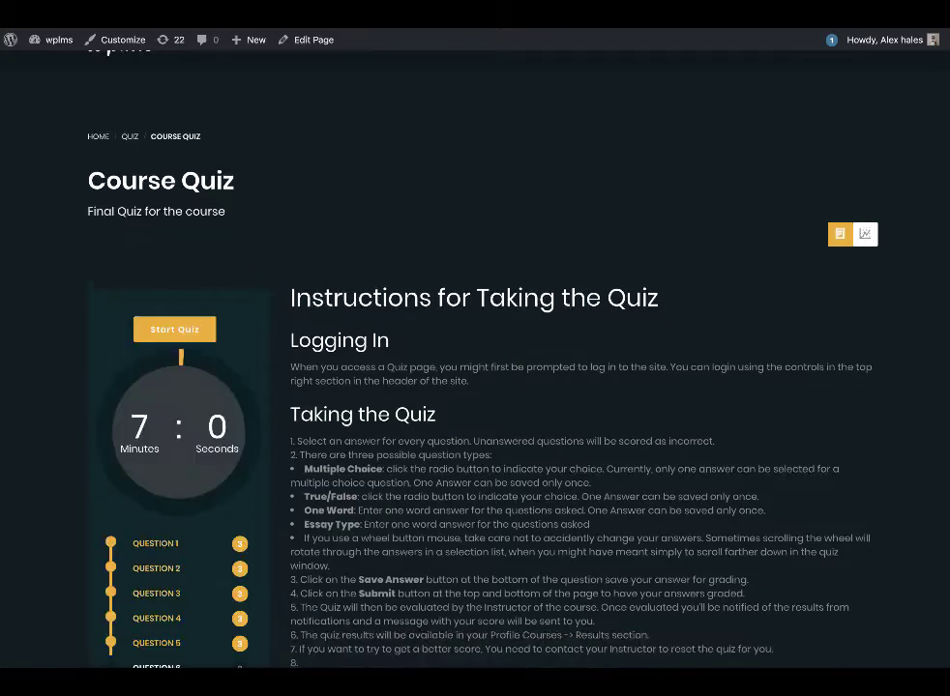
Step: Scroll through the Course Quiz page to view its instructions and Start Quiz button
{"action": "scroll", "coordinate": [411, 424], "scroll_direction": "down", "scroll_amount": 5}
{"action": "scroll", "coordinate": [410, 424], "scroll_direction": "up", "scroll_amount": 2}
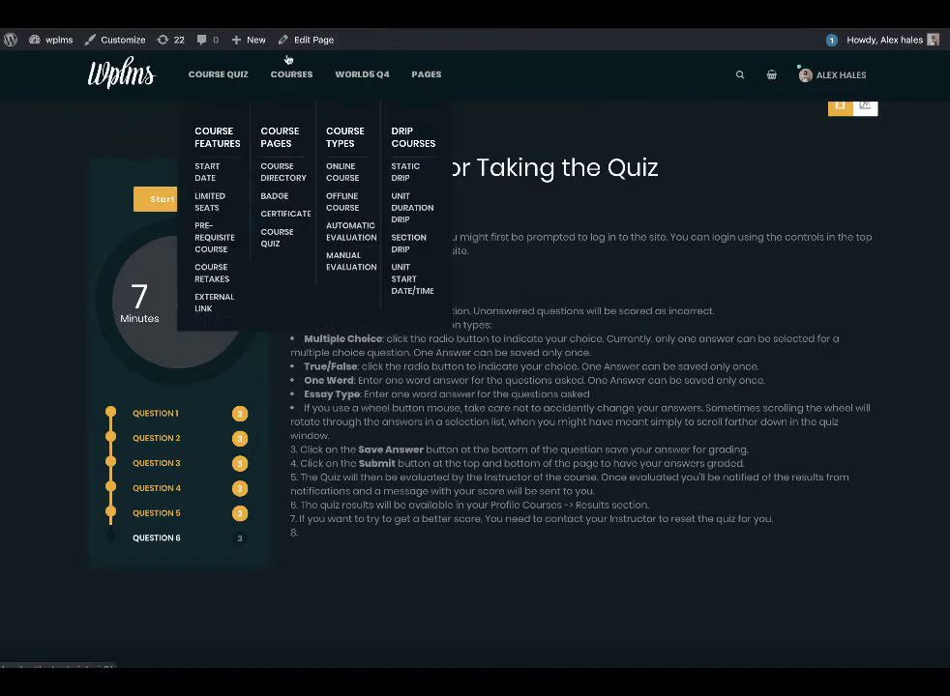
Step: Open the Course Quiz editor in a new tab and review its 21-mark quiz settings
{"action": "right_click", "coordinate": [295, 44]}
{"action": "left_click", "coordinate": [319, 46]}
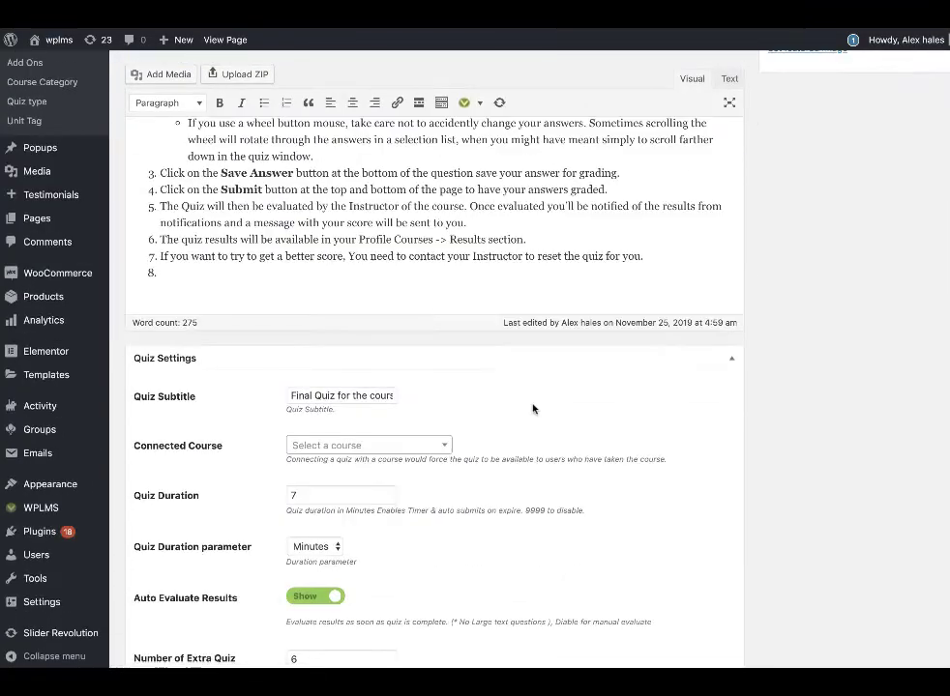
{"action": "scroll", "coordinate": [532, 406], "scroll_direction": "down", "scroll_amount": 15}
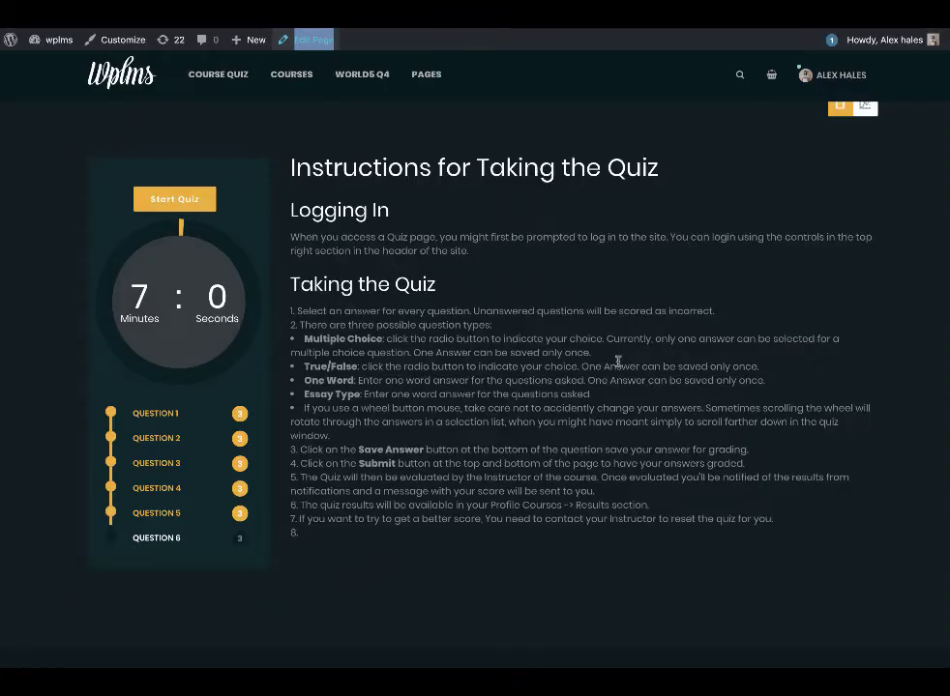
{"action": "scroll", "coordinate": [523, 423], "scroll_direction": "up", "scroll_amount": 3}
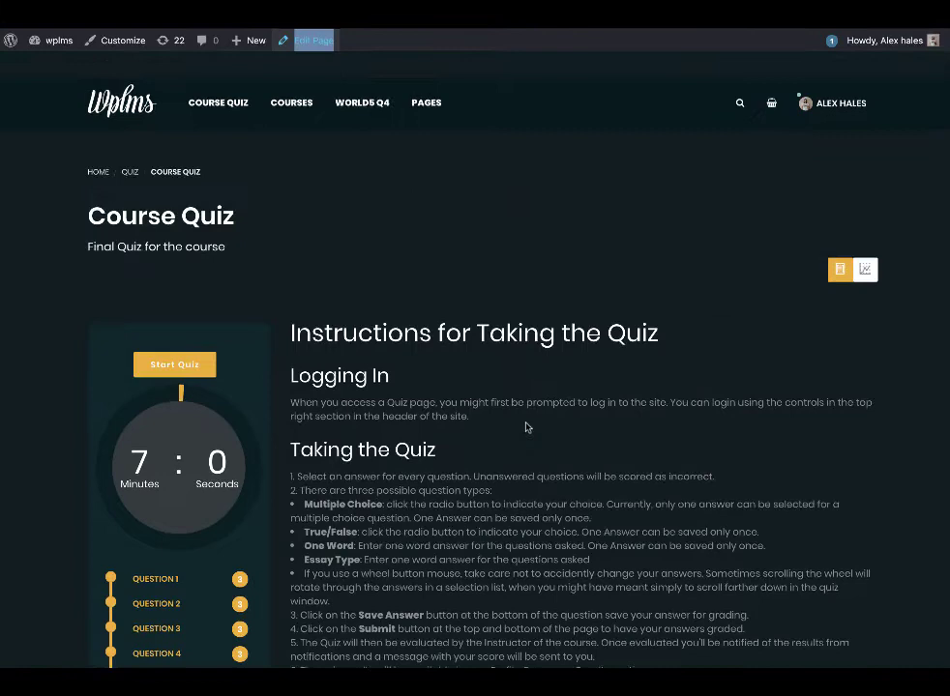
Step: Start the quiz and drag 88 days to Mercury and 365 days to Uranus
{"action": "scroll", "coordinate": [526, 423], "scroll_direction": "down", "scroll_amount": 4}
{"action": "scroll", "coordinate": [526, 423], "scroll_direction": "up", "scroll_amount": 1}
{"action": "left_click", "coordinate": [174, 232]}
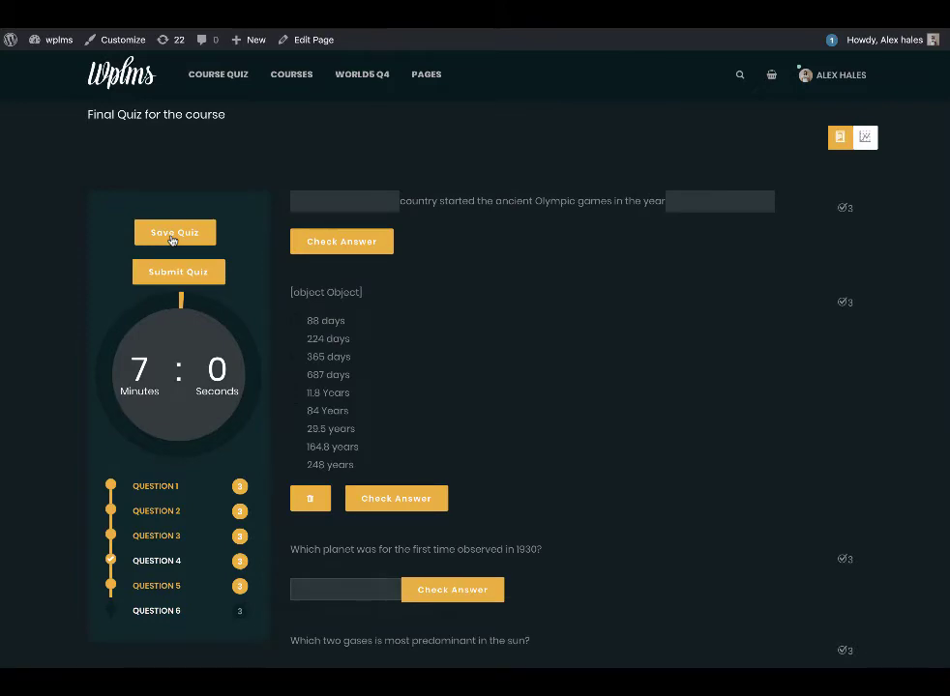
{"action": "scroll", "coordinate": [532, 416], "scroll_direction": "down", "scroll_amount": 4}
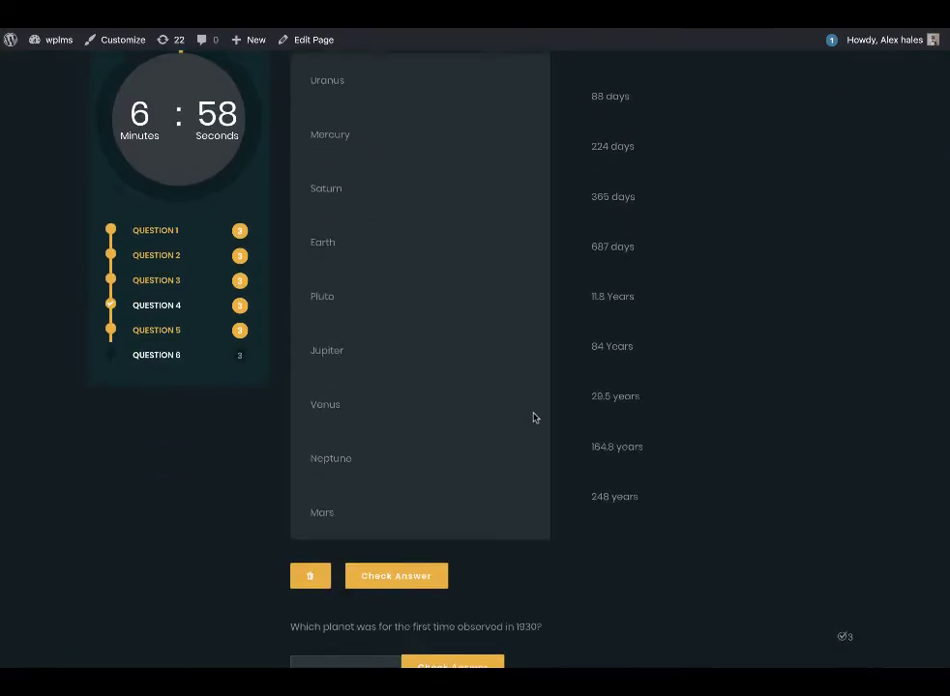
{"action": "scroll", "coordinate": [489, 276], "scroll_direction": "up", "scroll_amount": 2}
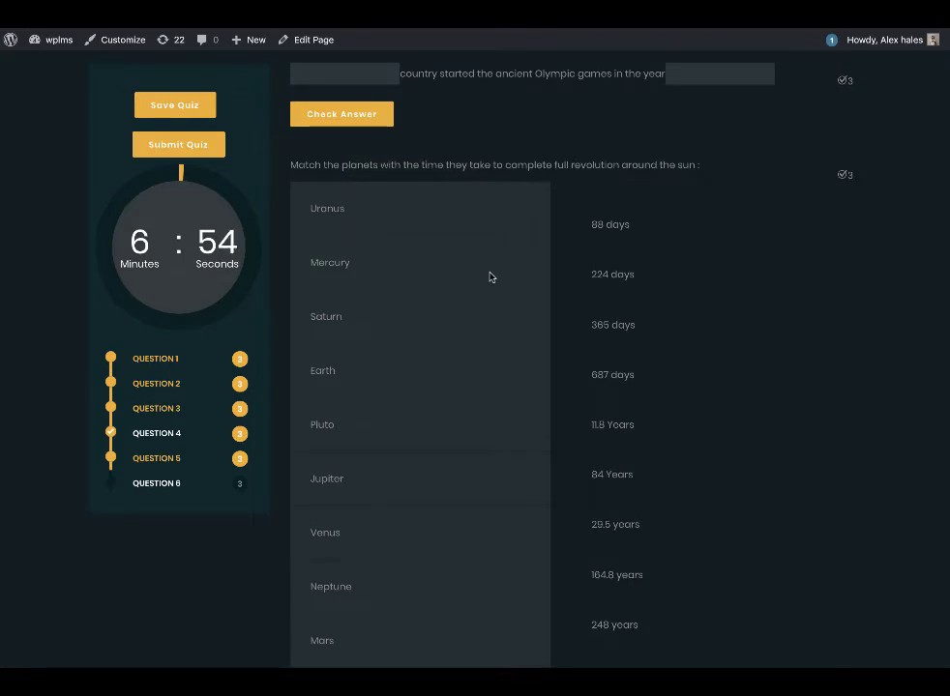
{"action": "left_click_drag", "start_coordinate": [611, 226], "coordinate": [387, 280]}
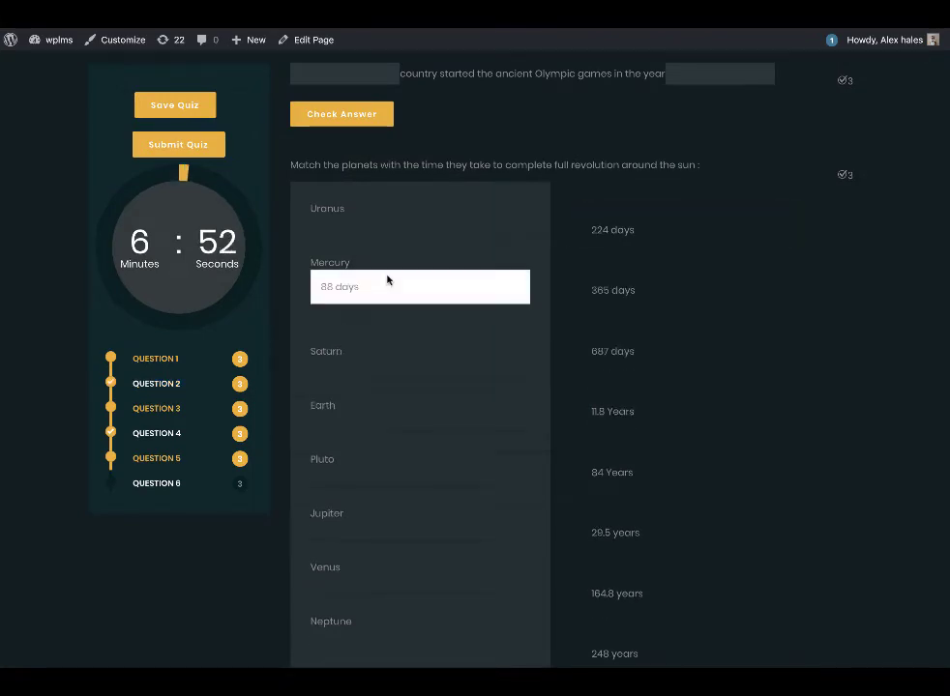
{"action": "left_click_drag", "start_coordinate": [608, 288], "coordinate": [402, 210]}
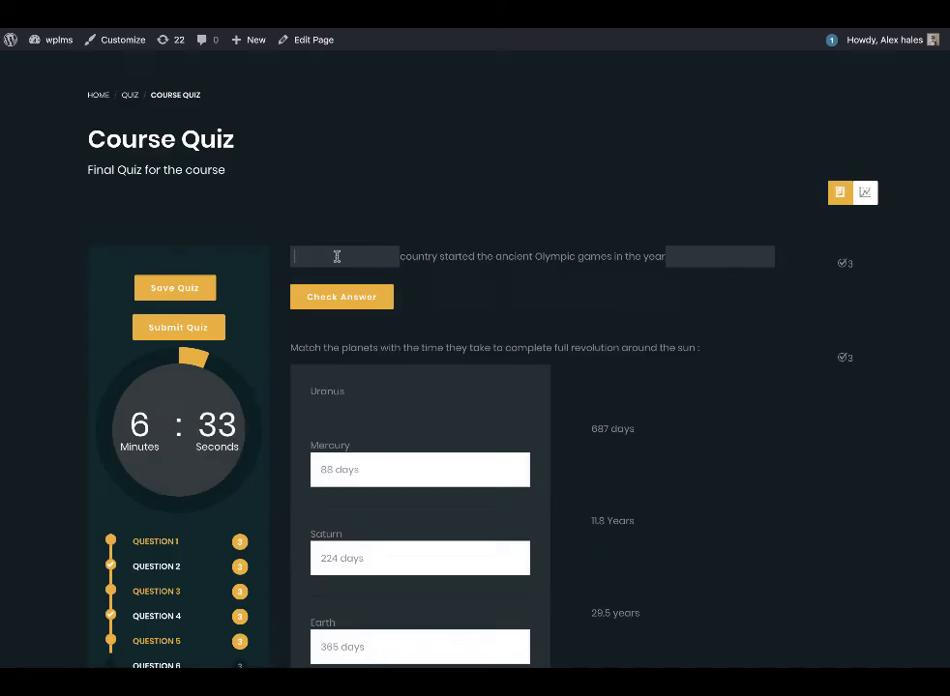
Step: Answer the Olympics fill-in with 'greece' and '1894' and check it
{"action": "type", "text": "greece"}
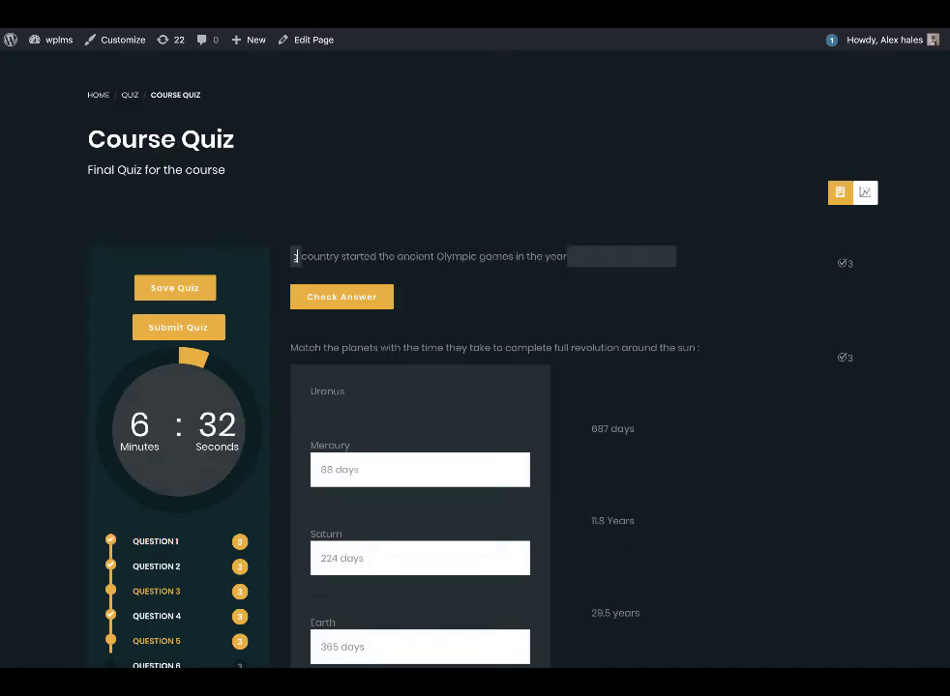
{"action": "left_click", "coordinate": [630, 258]}
{"action": "type", "text": "1894"}
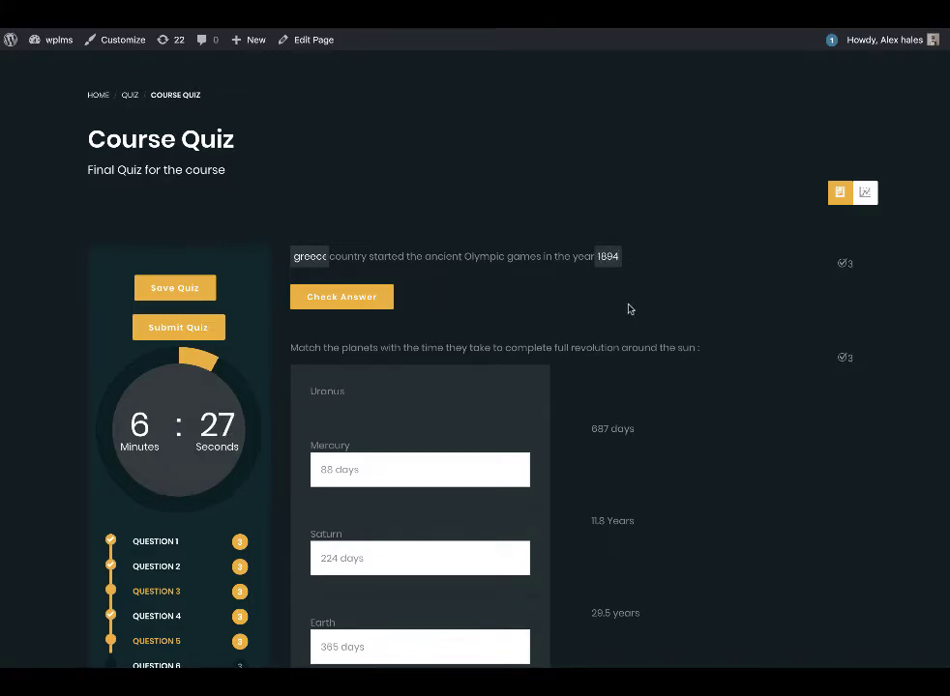
{"action": "scroll", "coordinate": [628, 310], "scroll_direction": "down", "scroll_amount": 1}
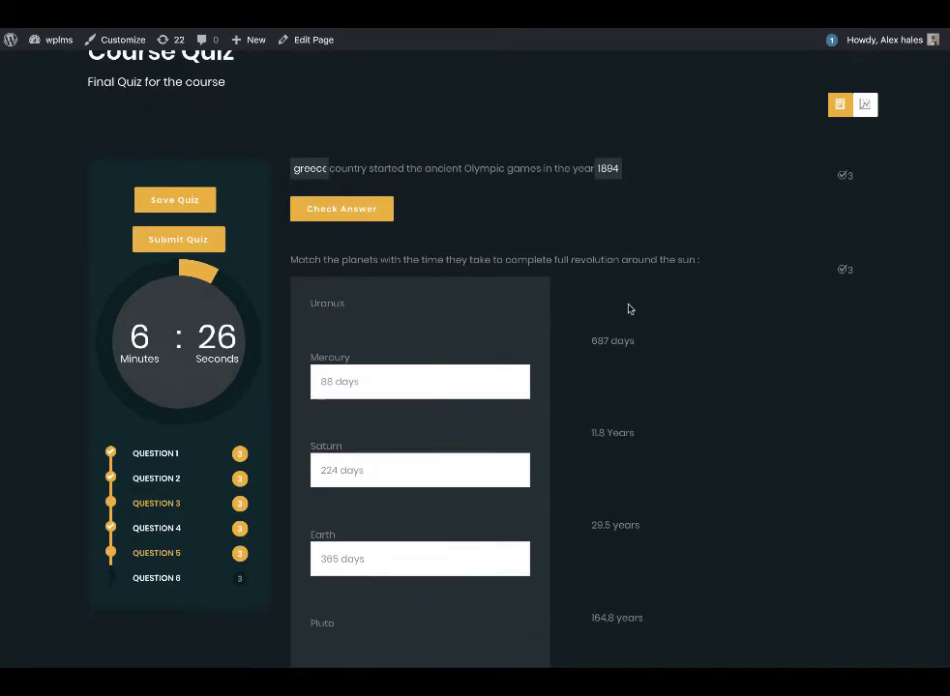
{"action": "left_click", "coordinate": [352, 204]}
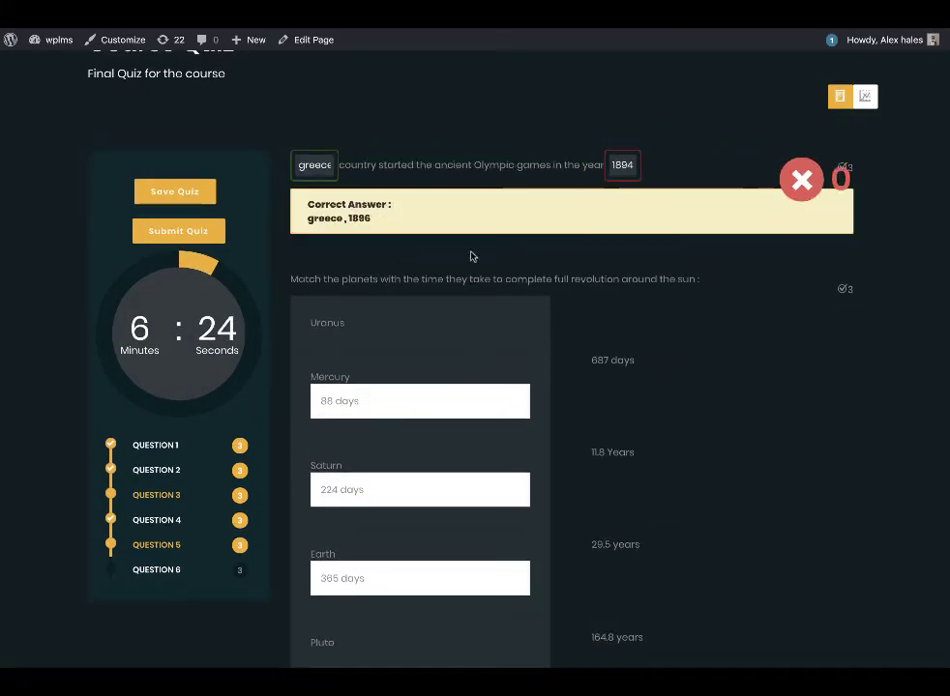
Step: Match 84 Years to Uranus in the planet-matching question
{"action": "scroll", "coordinate": [590, 295], "scroll_direction": "down", "scroll_amount": 2}
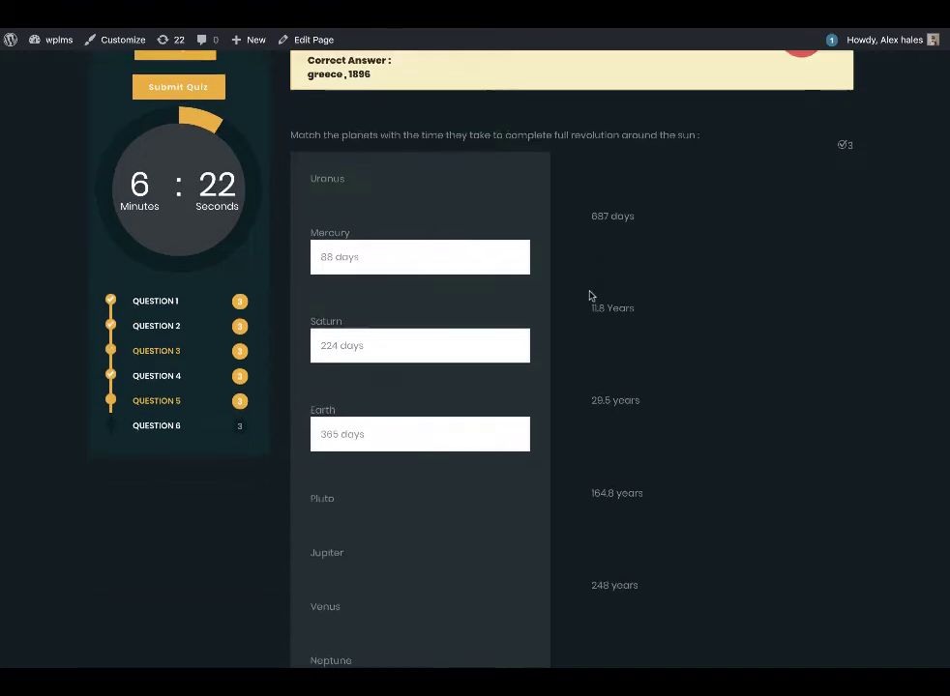
{"action": "scroll", "coordinate": [590, 296], "scroll_direction": "up", "scroll_amount": 3}
{"action": "scroll", "coordinate": [623, 196], "scroll_direction": "down", "scroll_amount": 4}
{"action": "left_click_drag", "start_coordinate": [610, 539], "coordinate": [406, 61]}
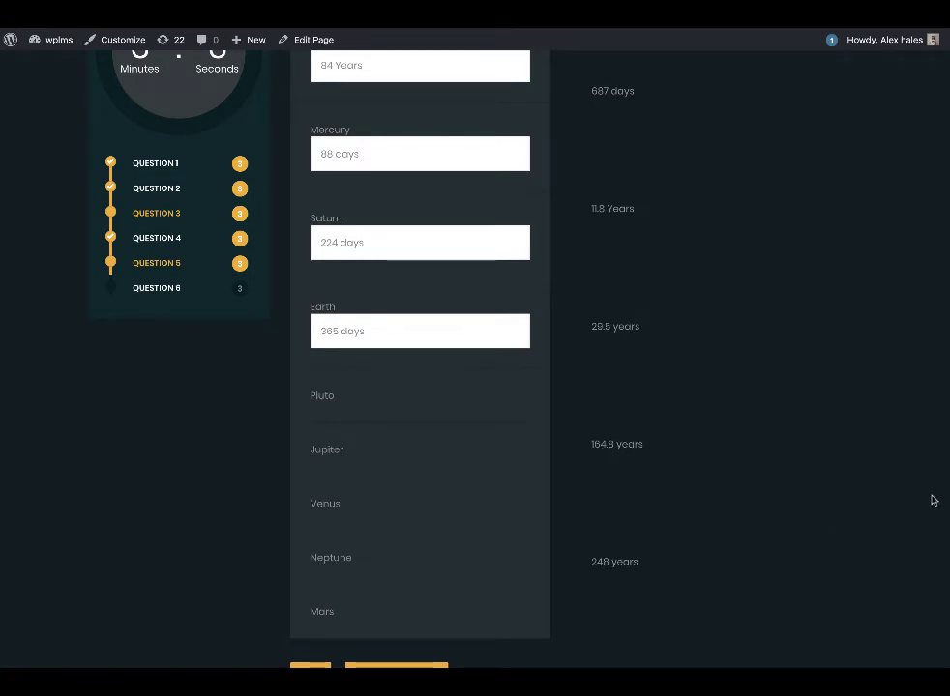
Step: Inspect the quiz markup in DevTools and match 29.5 years to Jupiter
{"action": "right_click", "coordinate": [834, 332]}
{"action": "left_click", "coordinate": [863, 525]}
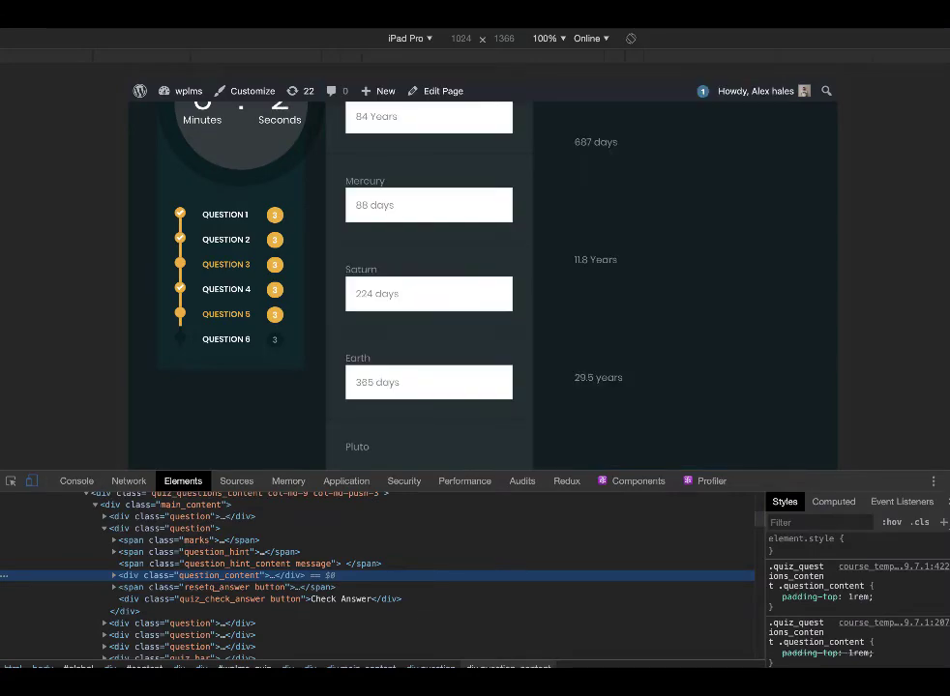
{"action": "left_click_drag", "start_coordinate": [587, 373], "coordinate": [568, 384]}
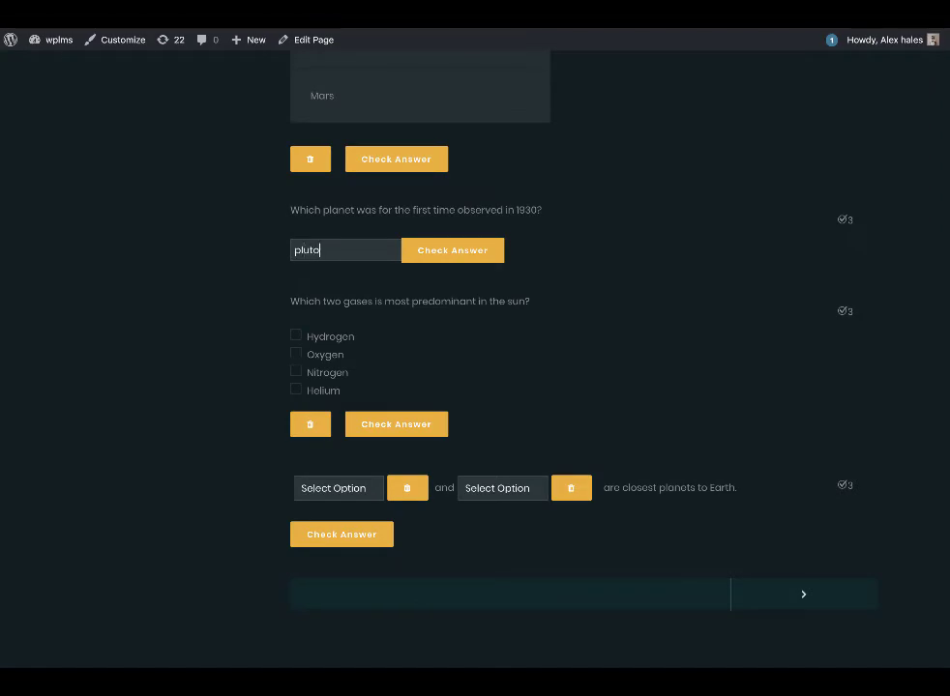
Step: Grade the planet-matching answers and the 1930 planet question answer
{"action": "left_click", "coordinate": [384, 158]}
{"action": "scroll", "coordinate": [548, 235], "scroll_direction": "up", "scroll_amount": 4}
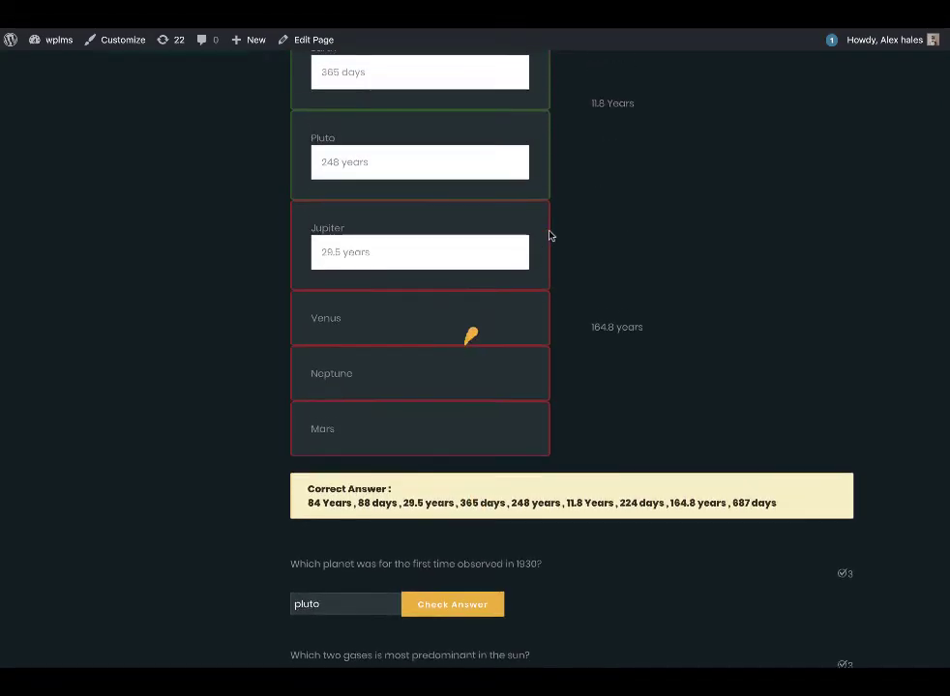
{"action": "scroll", "coordinate": [549, 235], "scroll_direction": "up", "scroll_amount": 5}
{"action": "scroll", "coordinate": [548, 235], "scroll_direction": "down", "scroll_amount": 2}
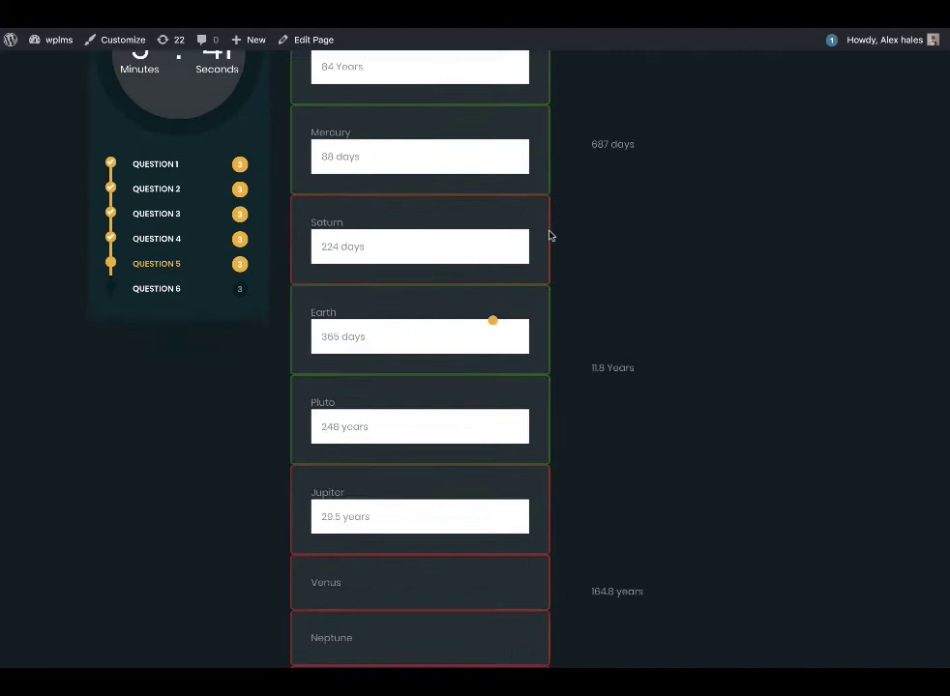
{"action": "scroll", "coordinate": [548, 235], "scroll_direction": "down", "scroll_amount": 4}
{"action": "left_click", "coordinate": [421, 455]}
Step: Answer the sun-gases question with Hydrogen and Oxygen and grade it
{"action": "scroll", "coordinate": [422, 461], "scroll_direction": "down", "scroll_amount": 2}
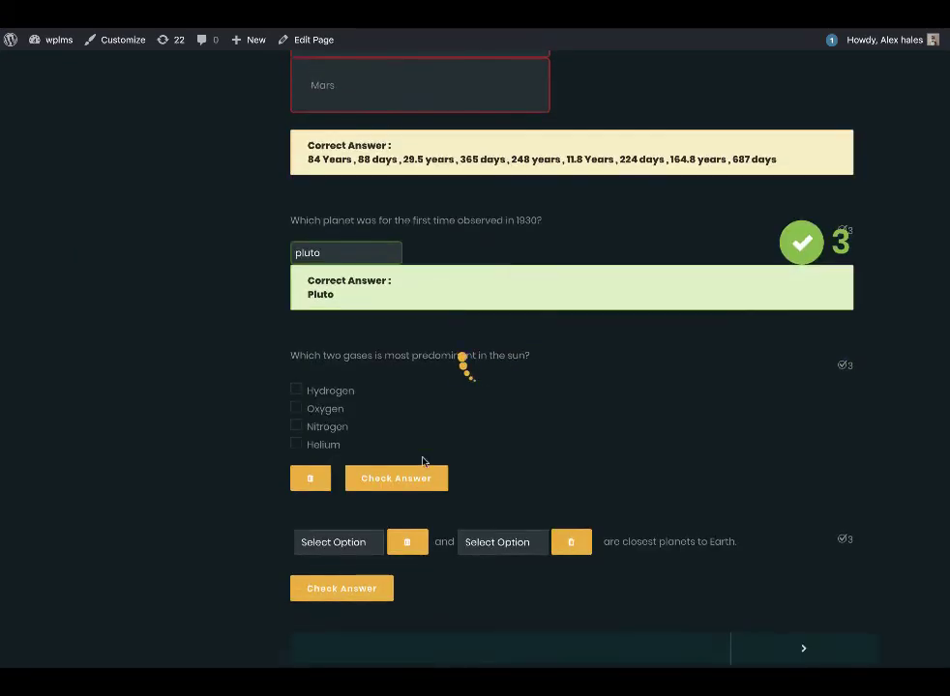
{"action": "left_click", "coordinate": [324, 395]}
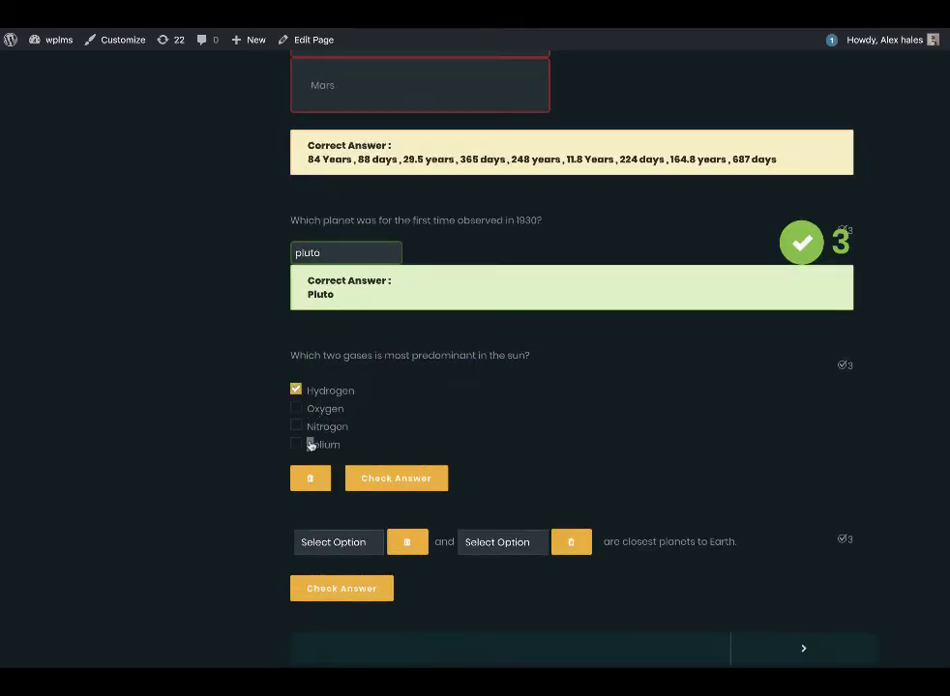
{"action": "left_click", "coordinate": [296, 409]}
{"action": "left_click", "coordinate": [406, 477]}
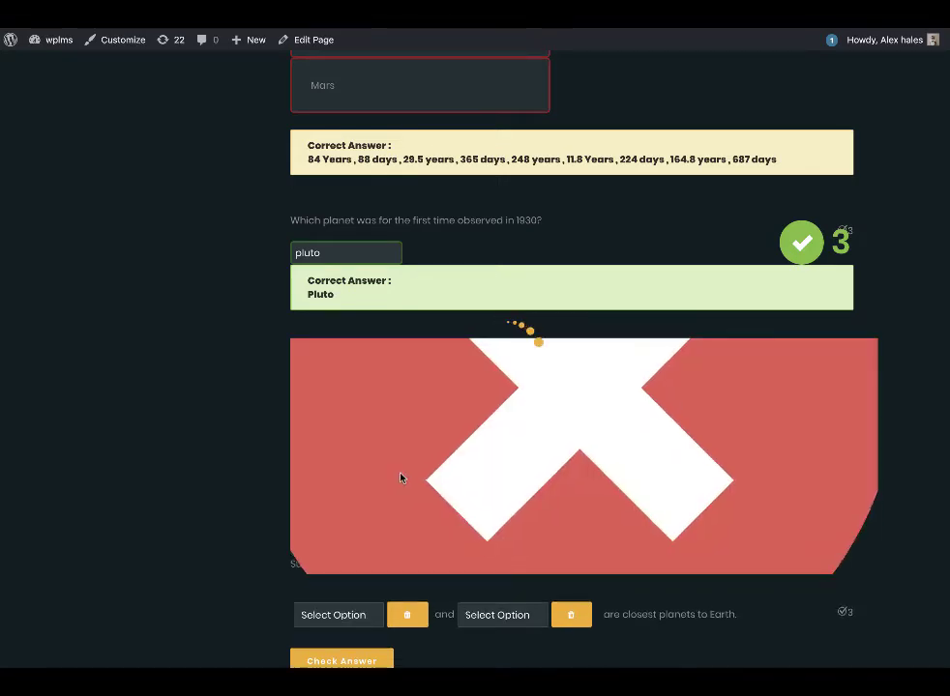
Step: Answer the closest-planets question with Venus and Mars and grade it
{"action": "scroll", "coordinate": [572, 437], "scroll_direction": "down", "scroll_amount": 2}
{"action": "scroll", "coordinate": [423, 399], "scroll_direction": "down", "scroll_amount": 2}
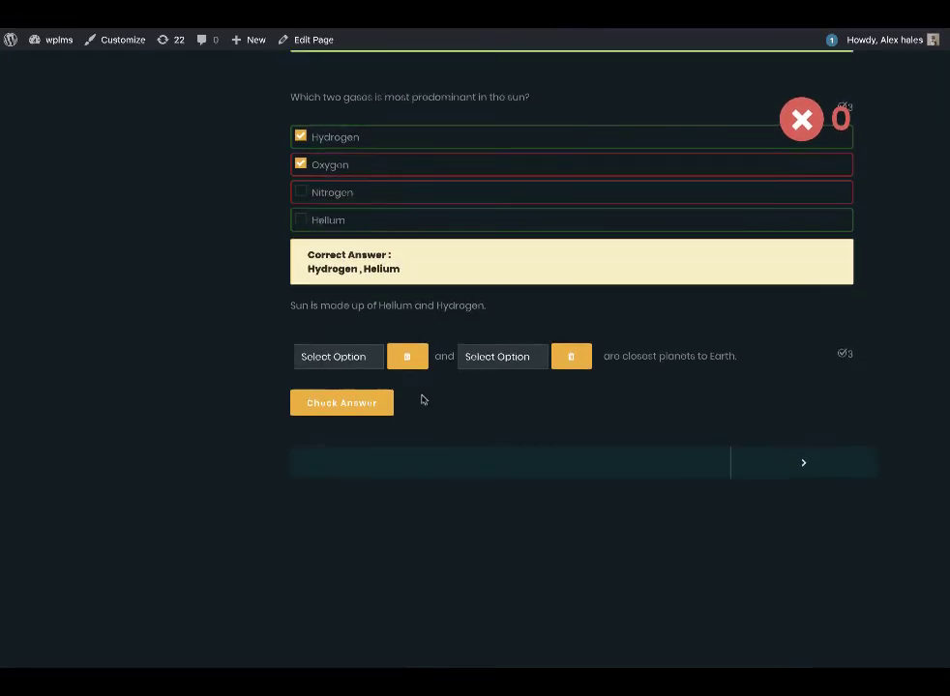
{"action": "left_click", "coordinate": [382, 358]}
{"action": "left_click", "coordinate": [340, 396]}
{"action": "left_click", "coordinate": [350, 360]}
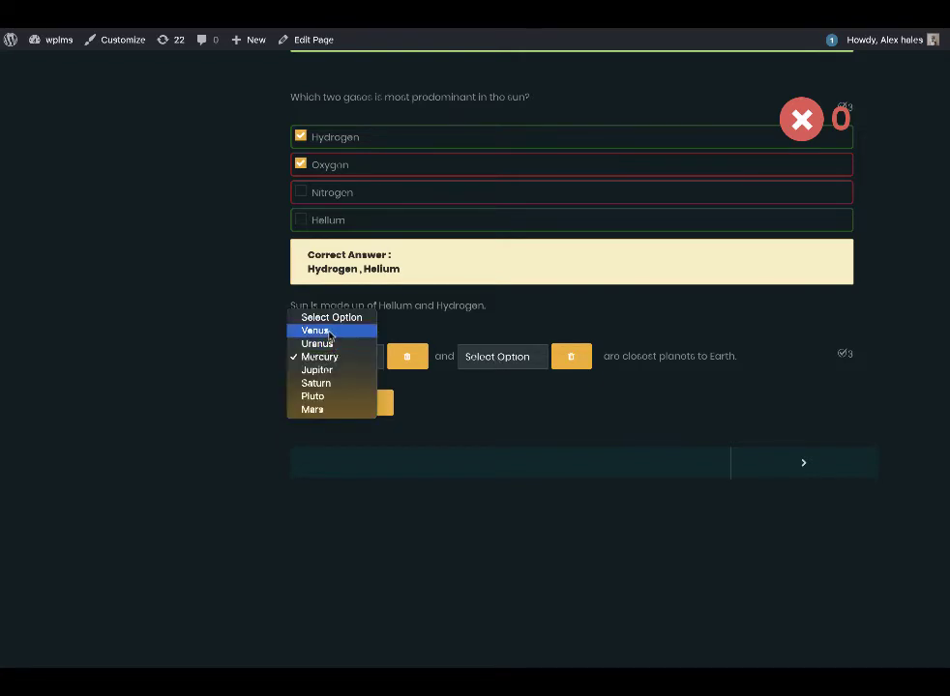
{"action": "left_click", "coordinate": [329, 331]}
{"action": "left_click", "coordinate": [498, 358]}
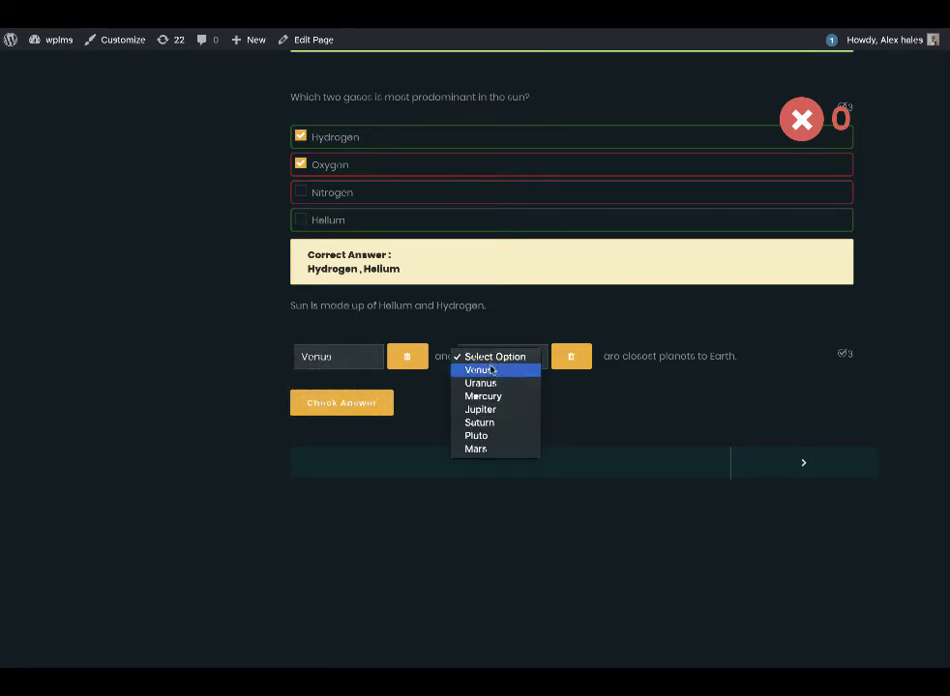
{"action": "left_click", "coordinate": [474, 449]}
{"action": "left_click", "coordinate": [357, 407]}
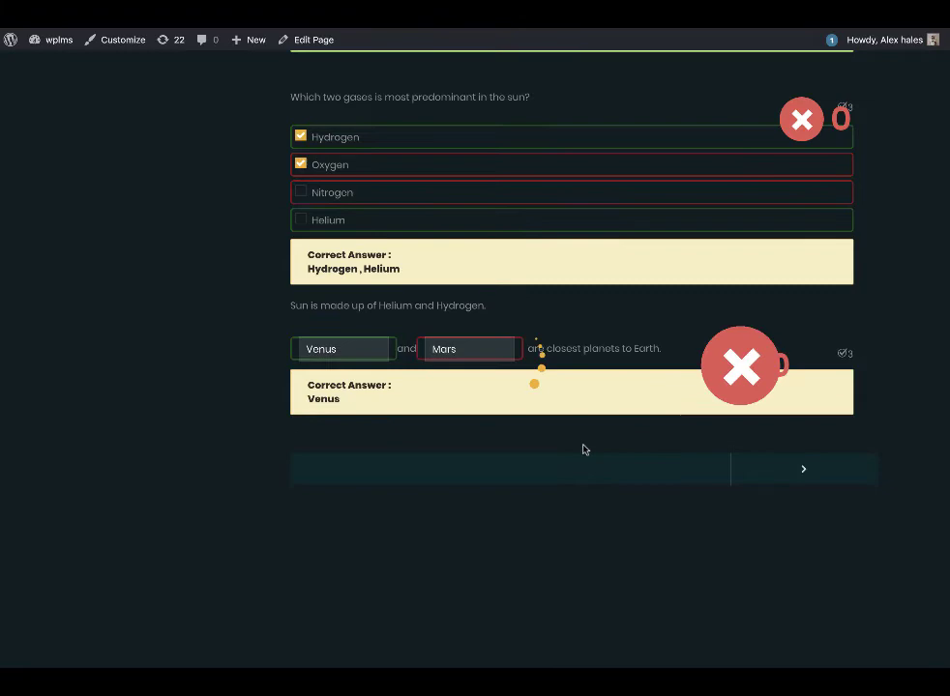
{"action": "scroll", "coordinate": [597, 451], "scroll_direction": "down", "scroll_amount": 3}
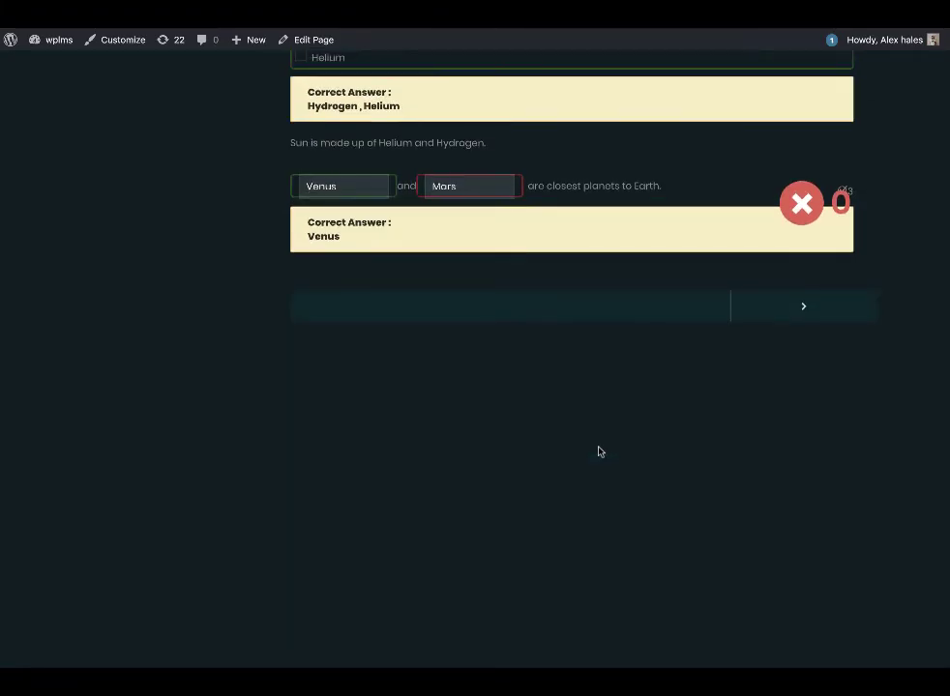
Step: On Question 6, move Saturn before Uranus in the orbital-period order and grade it
{"action": "left_click", "coordinate": [804, 338]}
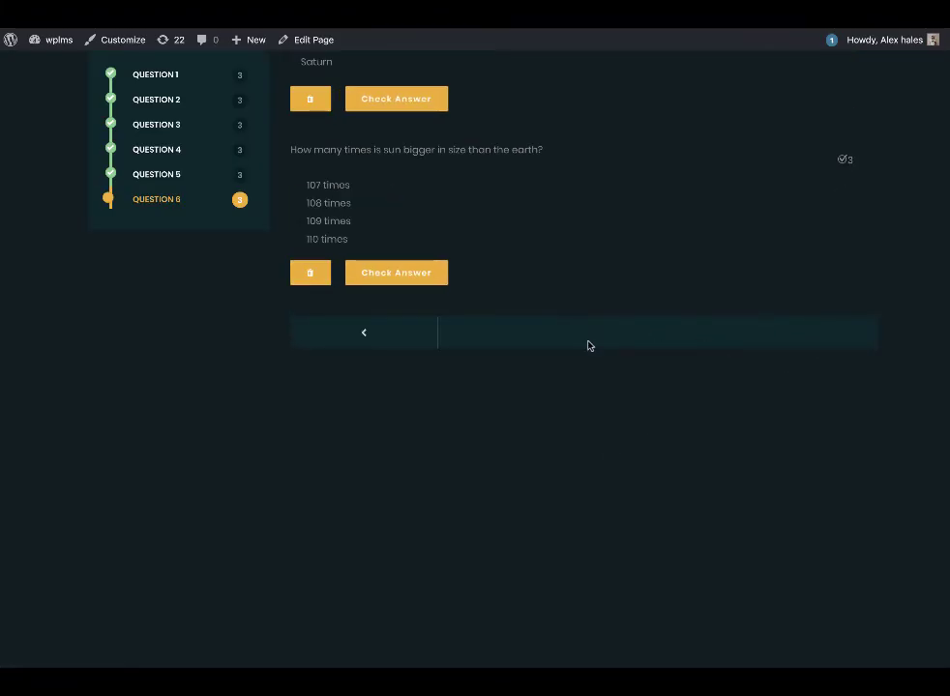
{"action": "scroll", "coordinate": [588, 345], "scroll_direction": "up", "scroll_amount": 4}
{"action": "scroll", "coordinate": [319, 494], "scroll_direction": "down", "scroll_amount": 2}
{"action": "left_click", "coordinate": [351, 486]}
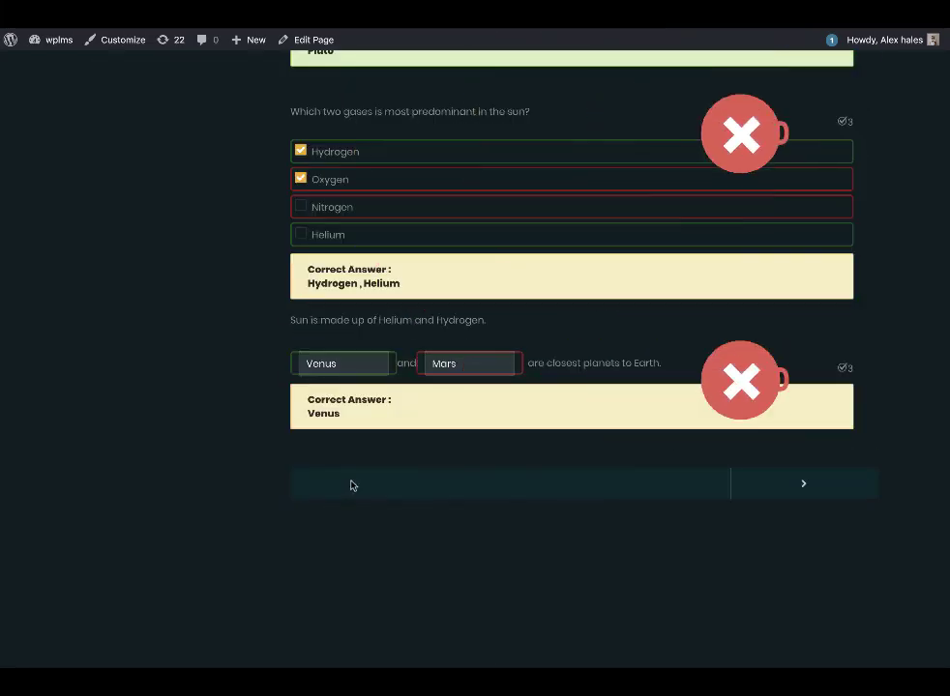
{"action": "scroll", "coordinate": [464, 474], "scroll_direction": "up", "scroll_amount": 15}
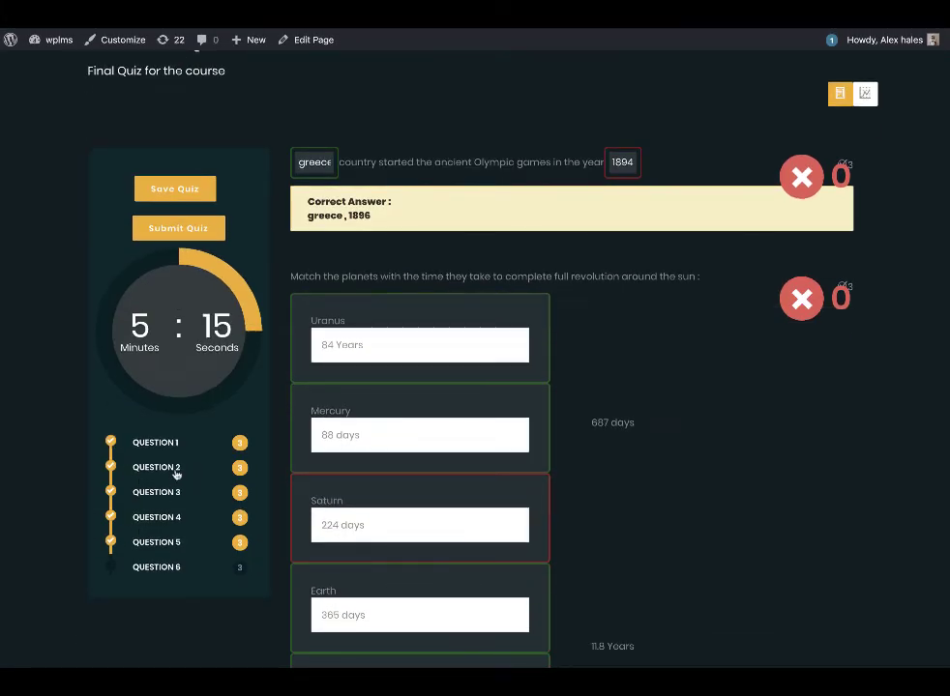
{"action": "scroll", "coordinate": [710, 270], "scroll_direction": "down", "scroll_amount": 15}
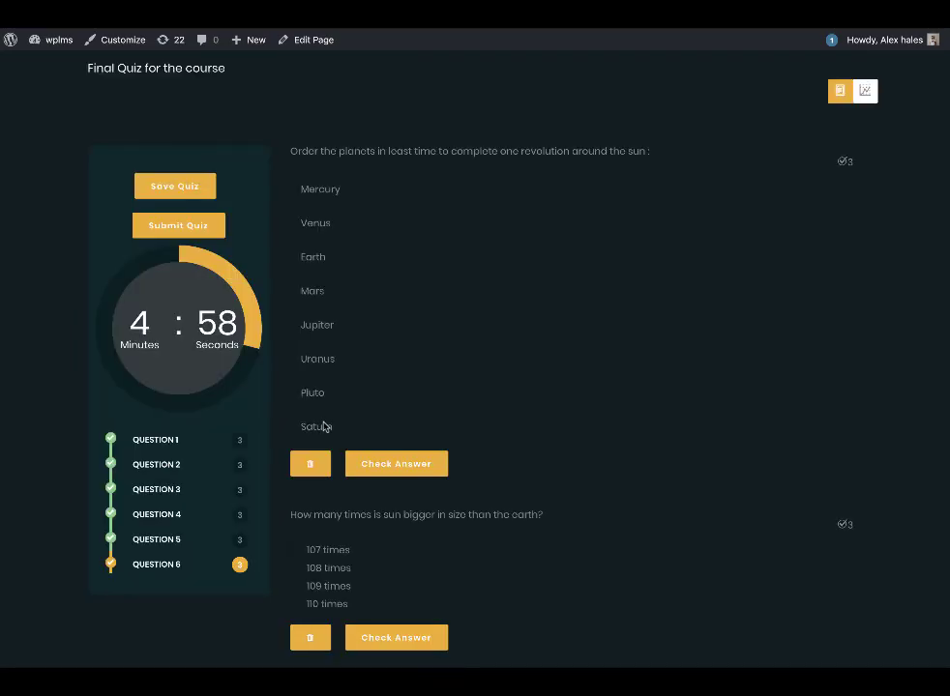
{"action": "left_click_drag", "start_coordinate": [324, 426], "coordinate": [339, 360]}
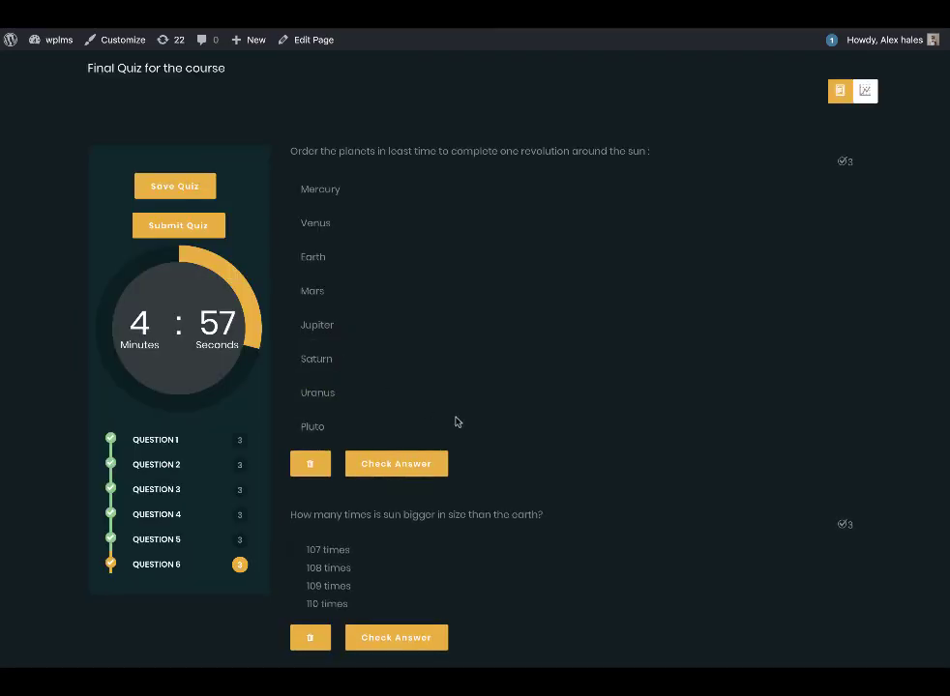
{"action": "left_click", "coordinate": [388, 462]}
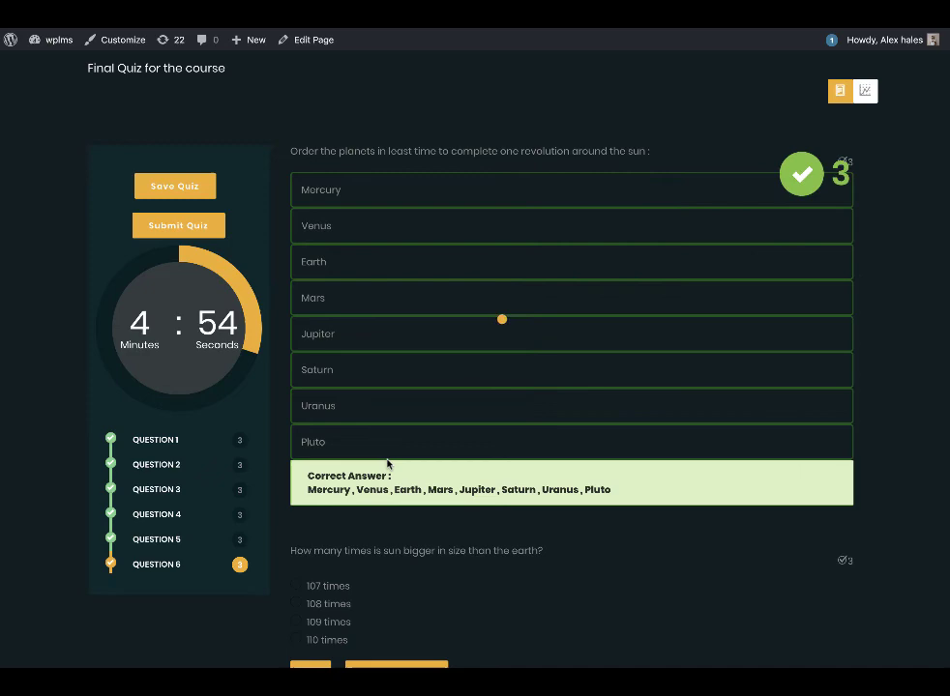
Step: Answer 109 times for the sun-size question and grade it
{"action": "scroll", "coordinate": [387, 462], "scroll_direction": "down", "scroll_amount": 3}
{"action": "left_click", "coordinate": [323, 357]}
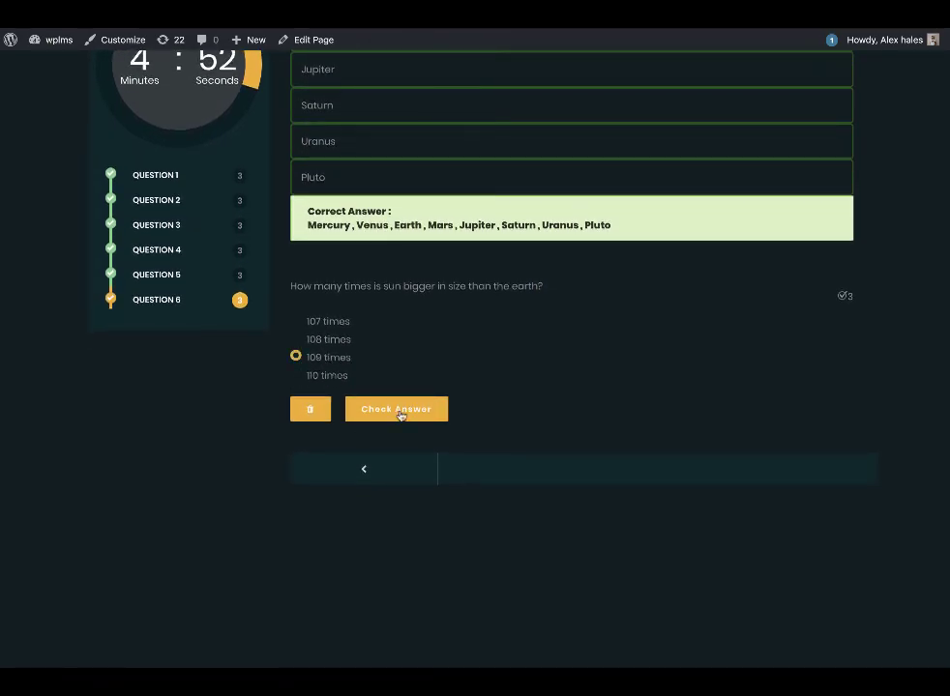
{"action": "left_click", "coordinate": [400, 412]}
{"action": "scroll", "coordinate": [608, 431], "scroll_direction": "up", "scroll_amount": 5}
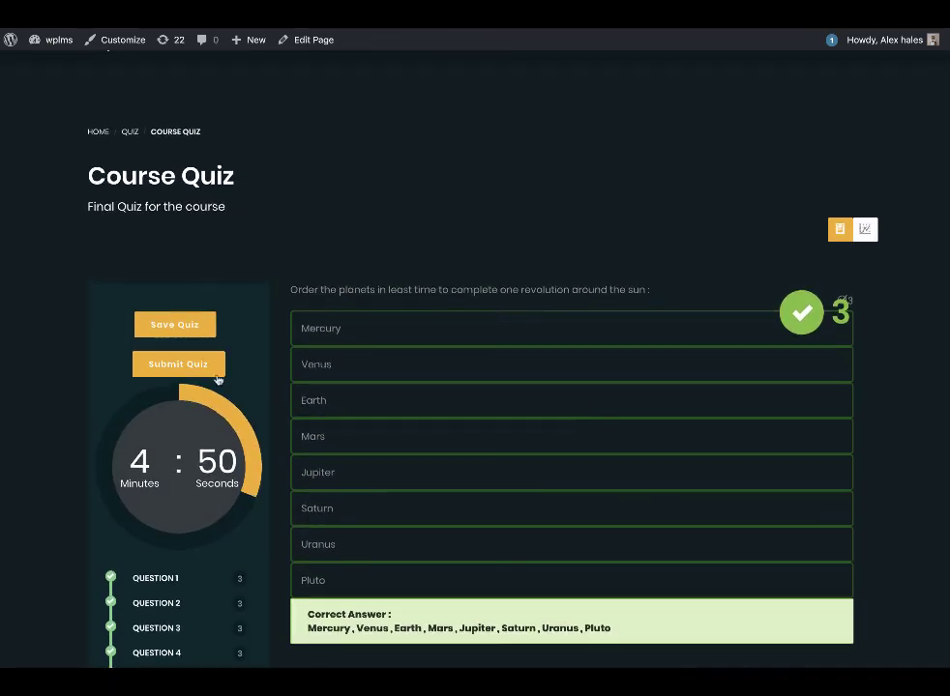
Step: Submit the quiz and review the graded answers totalling 9 / 21 marks
{"action": "left_click", "coordinate": [213, 373]}
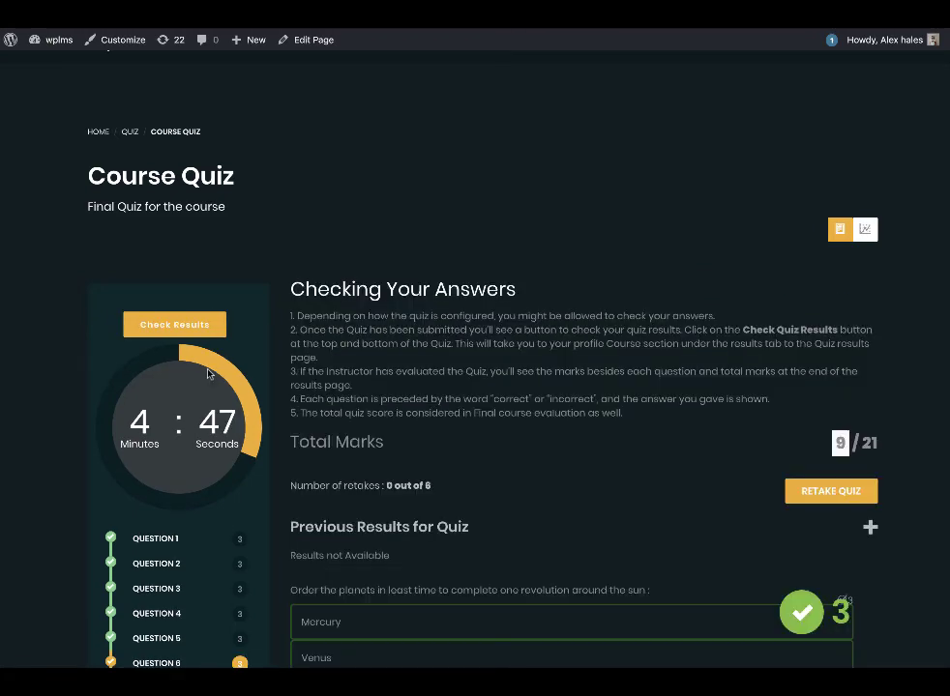
{"action": "scroll", "coordinate": [449, 279], "scroll_direction": "down", "scroll_amount": 3}
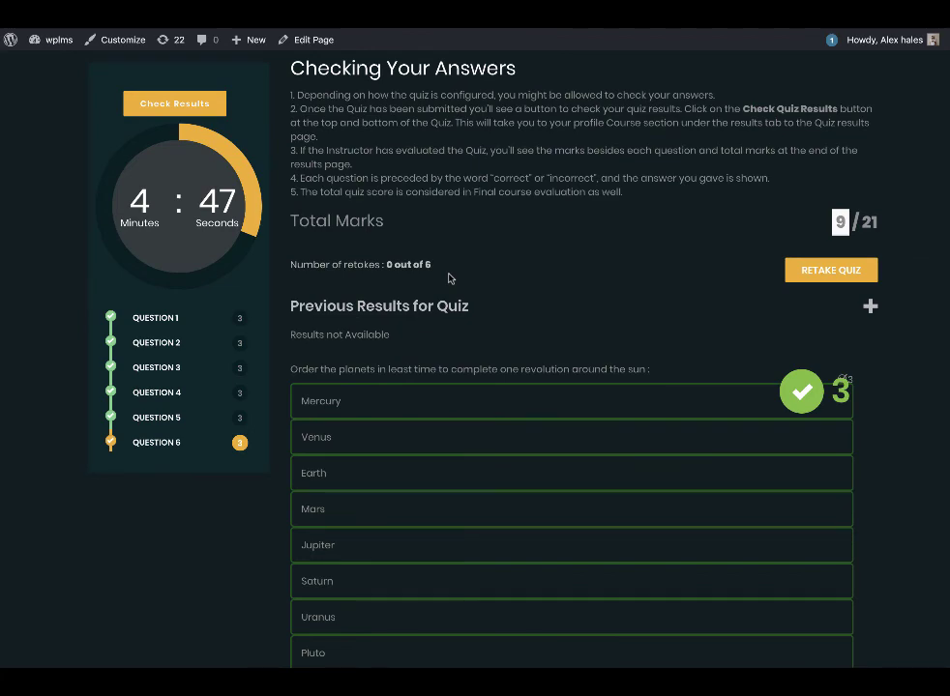
{"action": "scroll", "coordinate": [510, 300], "scroll_direction": "down", "scroll_amount": 10}
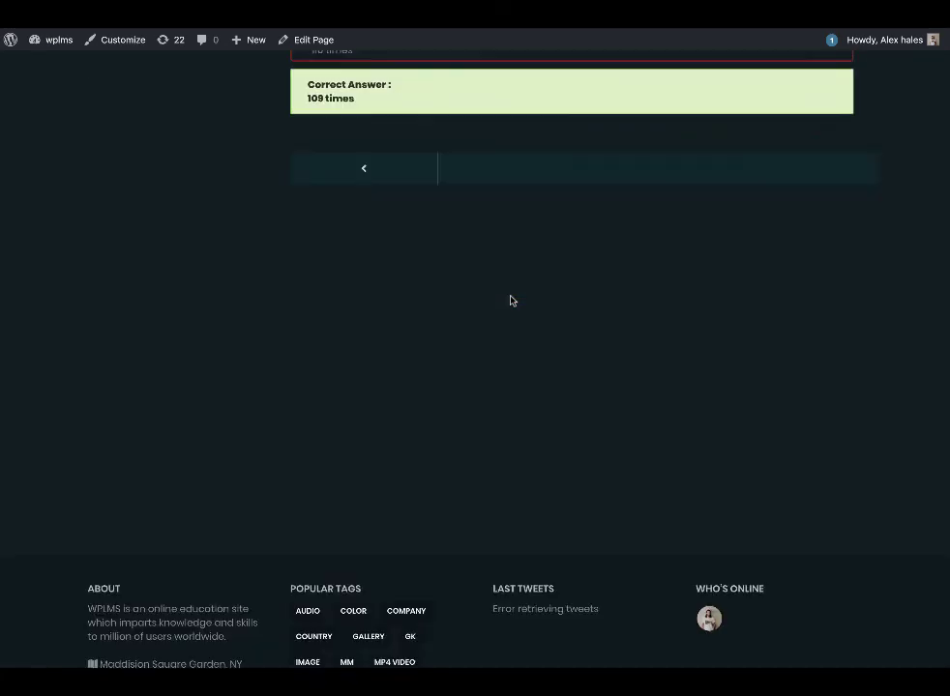
{"action": "scroll", "coordinate": [509, 300], "scroll_direction": "up", "scroll_amount": 5}
{"action": "scroll", "coordinate": [383, 493], "scroll_direction": "up", "scroll_amount": 15}
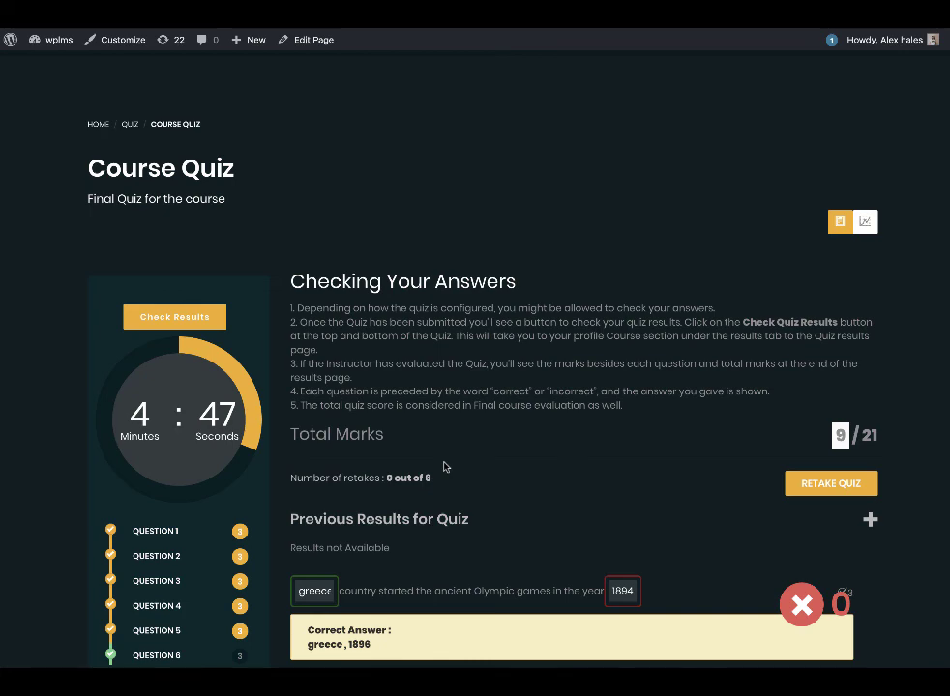
{"action": "scroll", "coordinate": [444, 467], "scroll_direction": "down", "scroll_amount": 3}
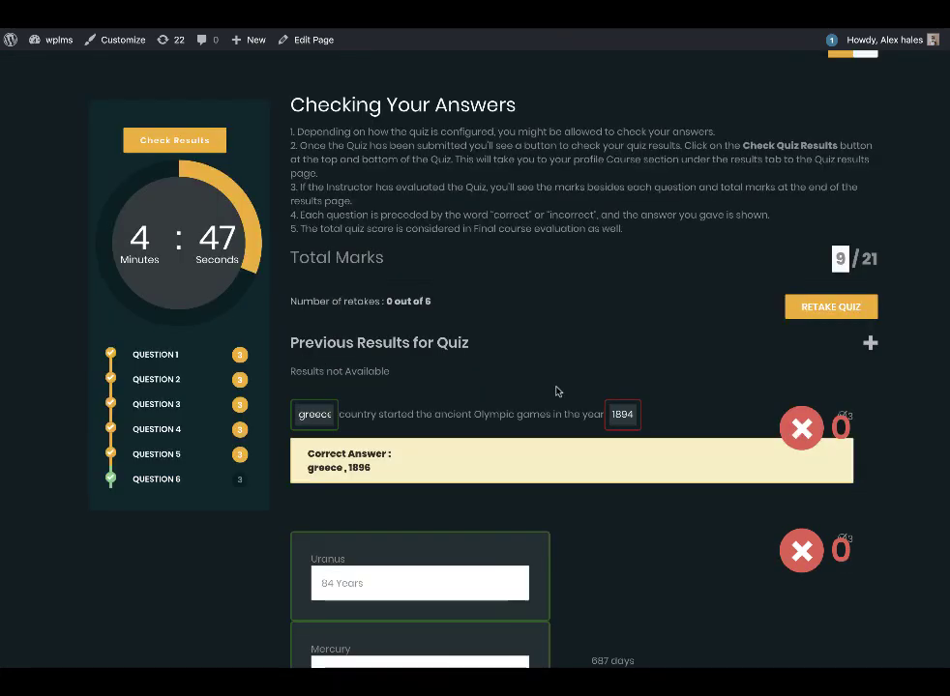